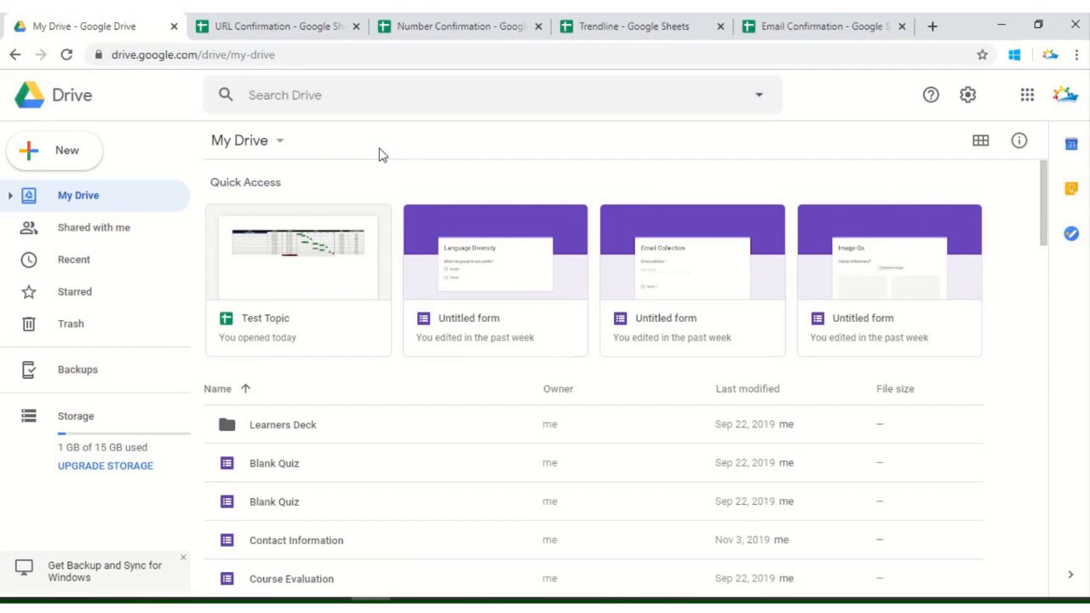
Open the URL Confirmation spreadsheet and select cell B2 under Verification
{"action": "left_click", "coordinate": [220, 19]}
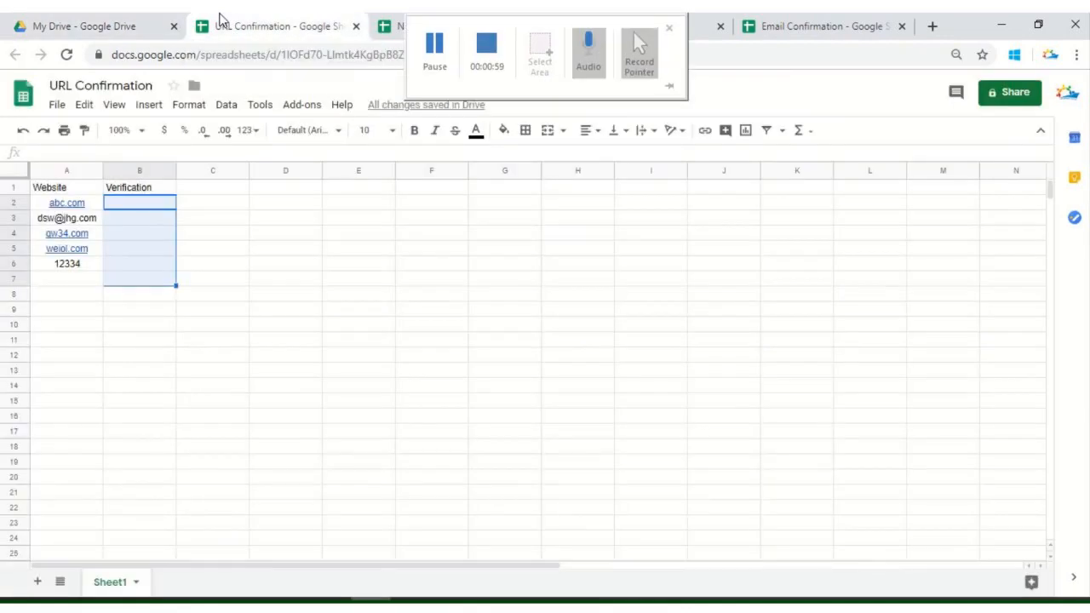
{"action": "left_click", "coordinate": [286, 361]}
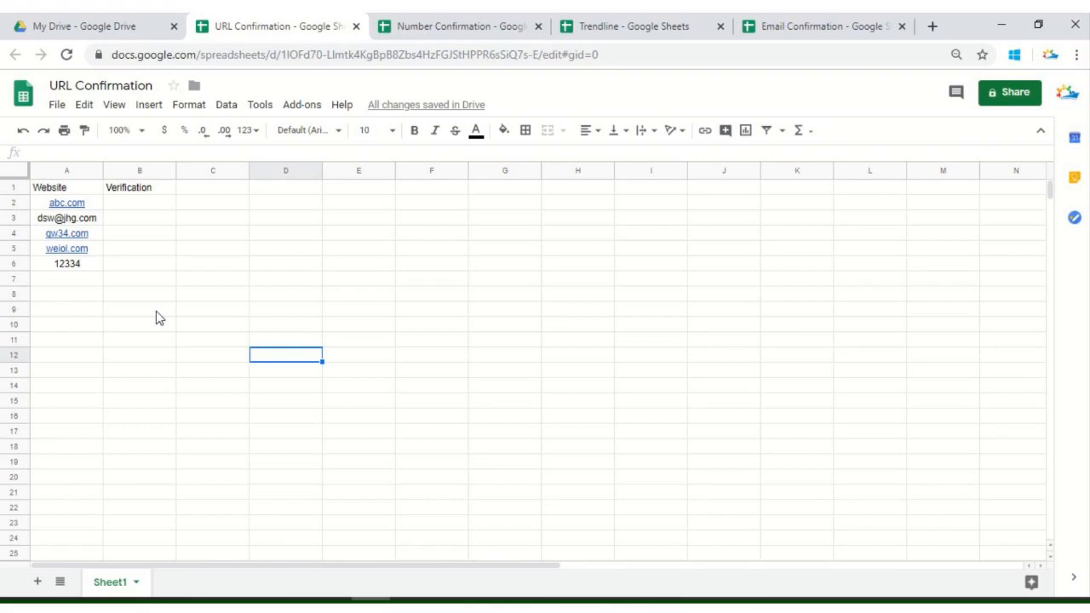
{"action": "left_click", "coordinate": [158, 208]}
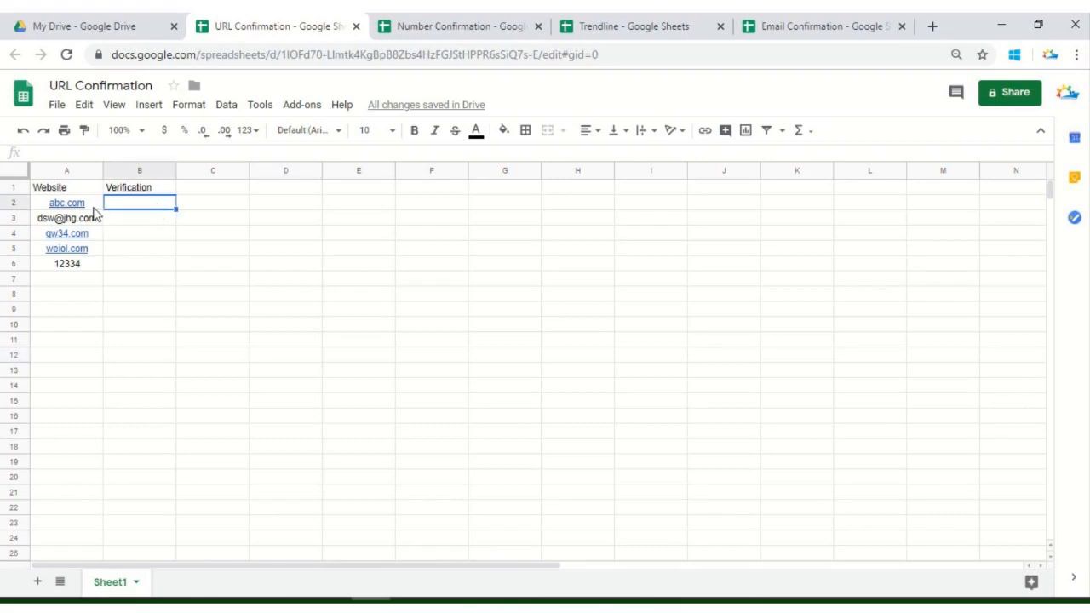
View Drive's options for creating a new Google Sheets file and return to the URL Confirmation spreadsheet
{"action": "left_click", "coordinate": [120, 26]}
{"action": "left_click", "coordinate": [36, 155]}
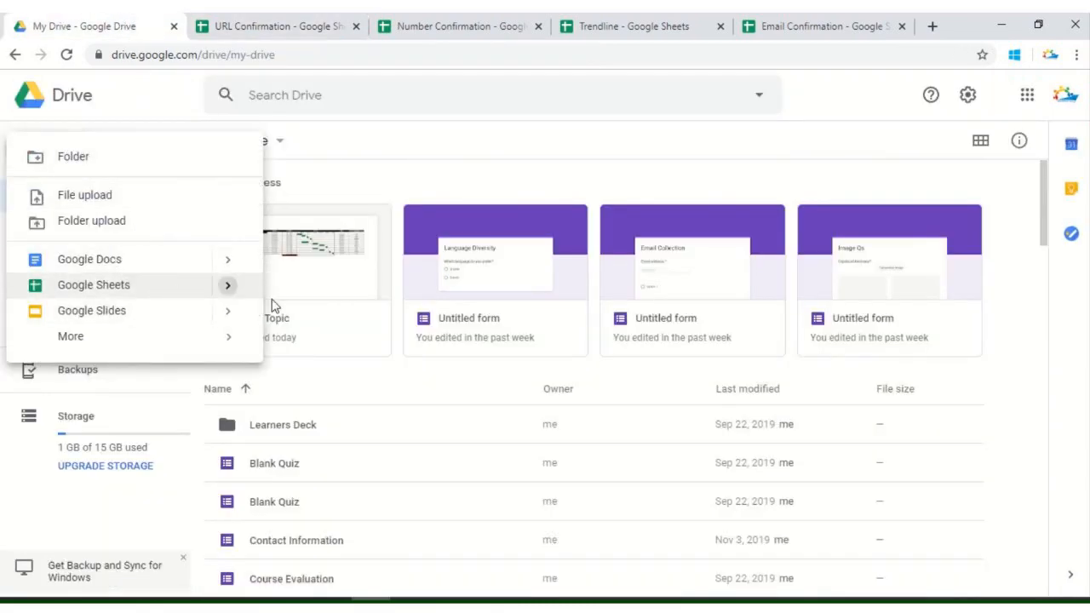
{"action": "mouse_move", "coordinate": [227, 287]}
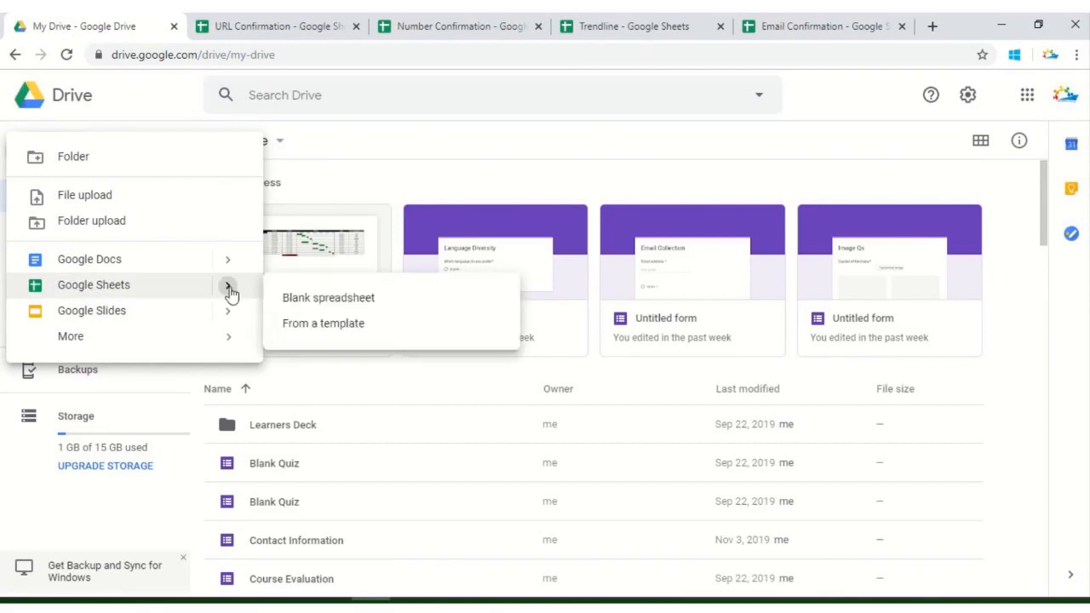
{"action": "left_click", "coordinate": [284, 21]}
{"action": "left_click", "coordinate": [173, 355]}
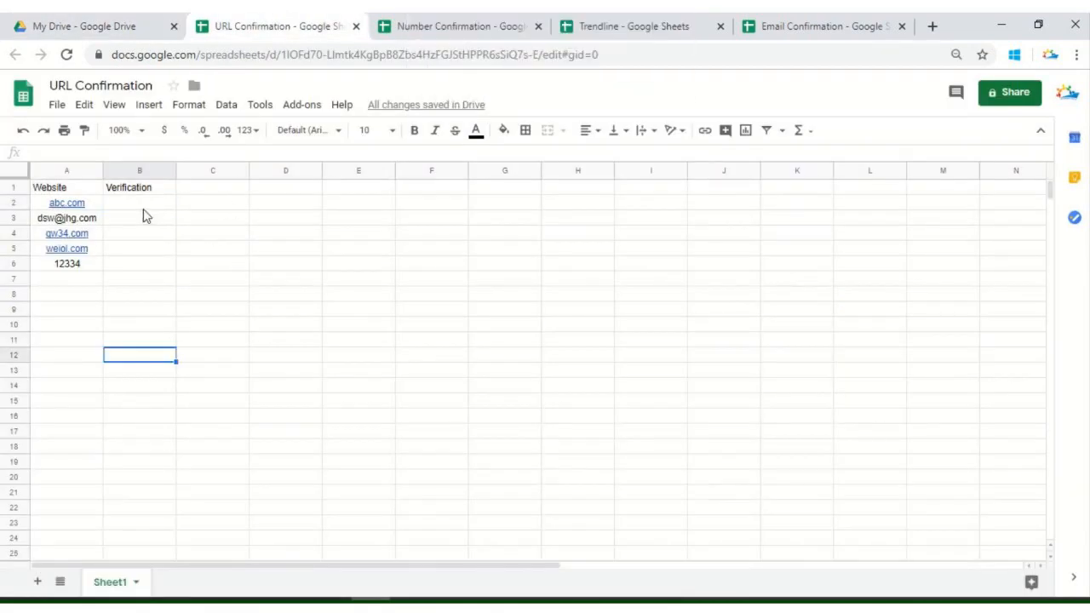
Enter the formula =ISURL(A2) in cell B2 to check whether the first website entry is a valid URL
{"action": "left_click", "coordinate": [141, 206]}
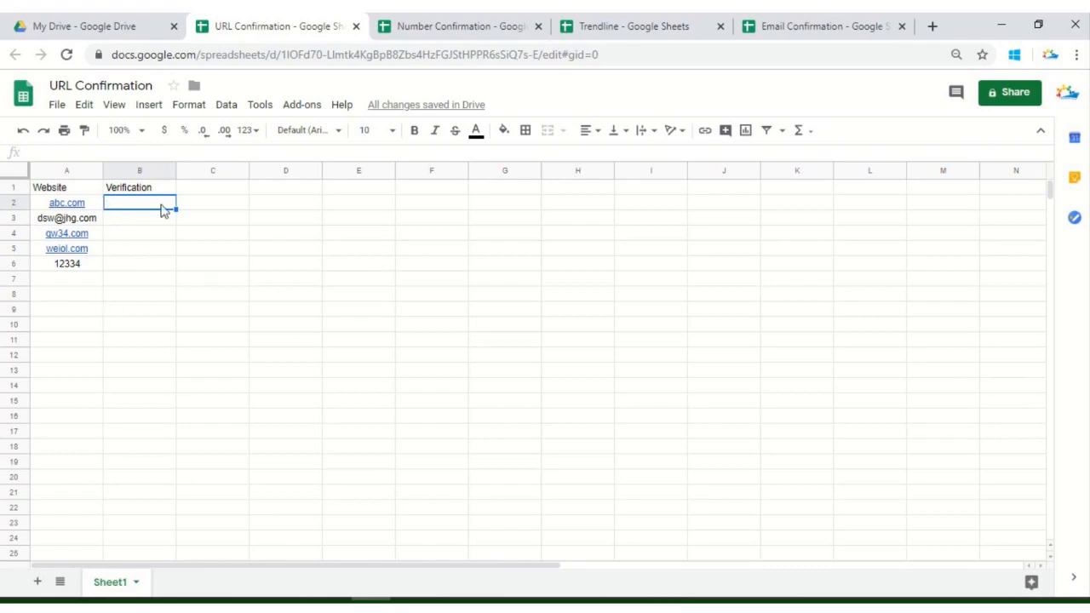
{"action": "mouse_move", "coordinate": [102, 210]}
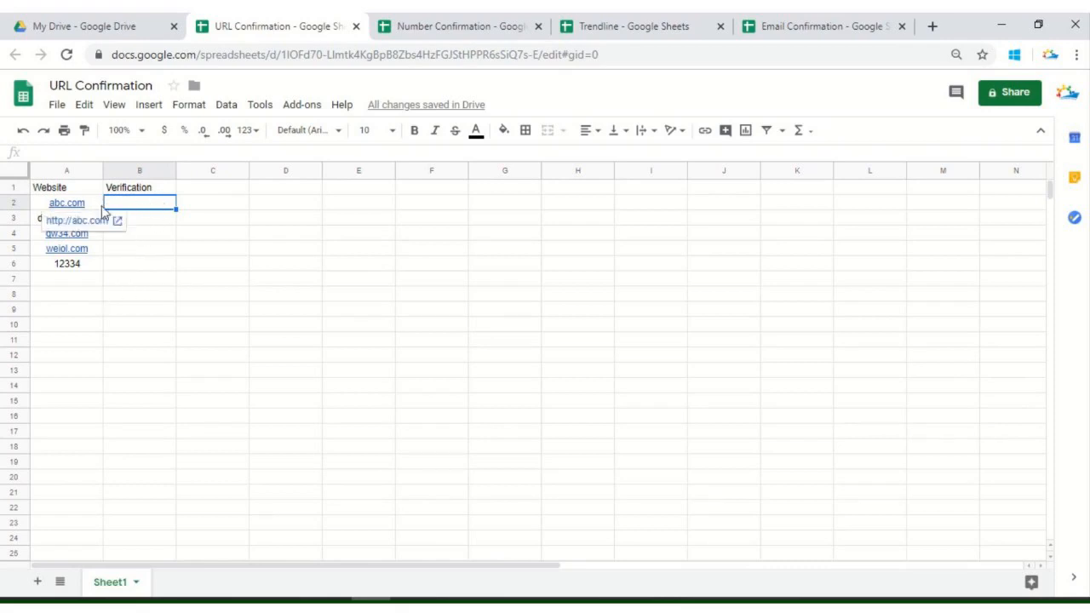
{"action": "left_click", "coordinate": [157, 189]}
{"action": "left_click", "coordinate": [156, 207]}
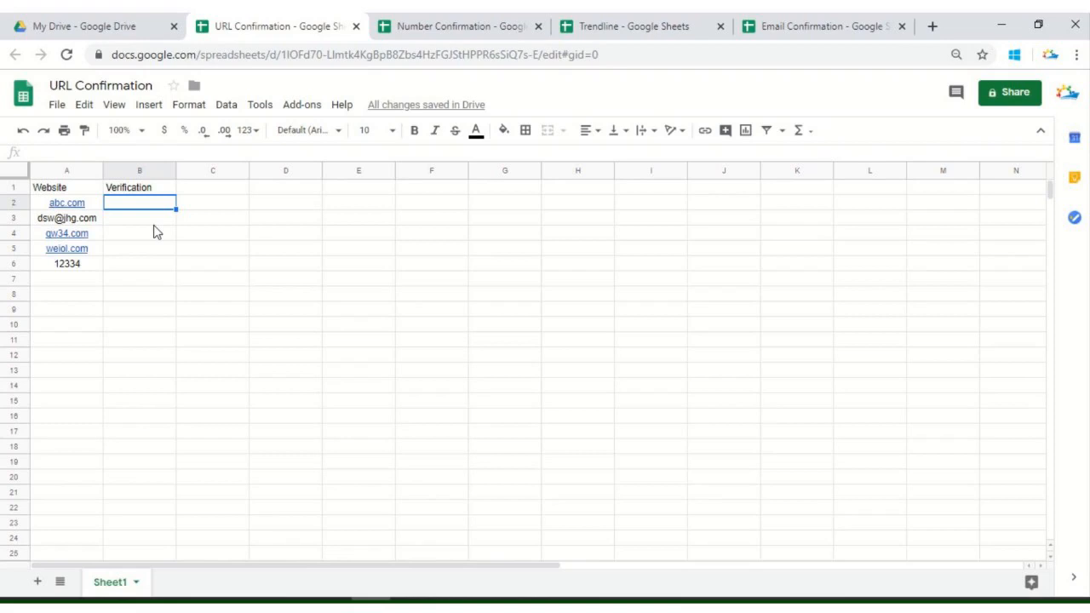
{"action": "type", "text": "="}
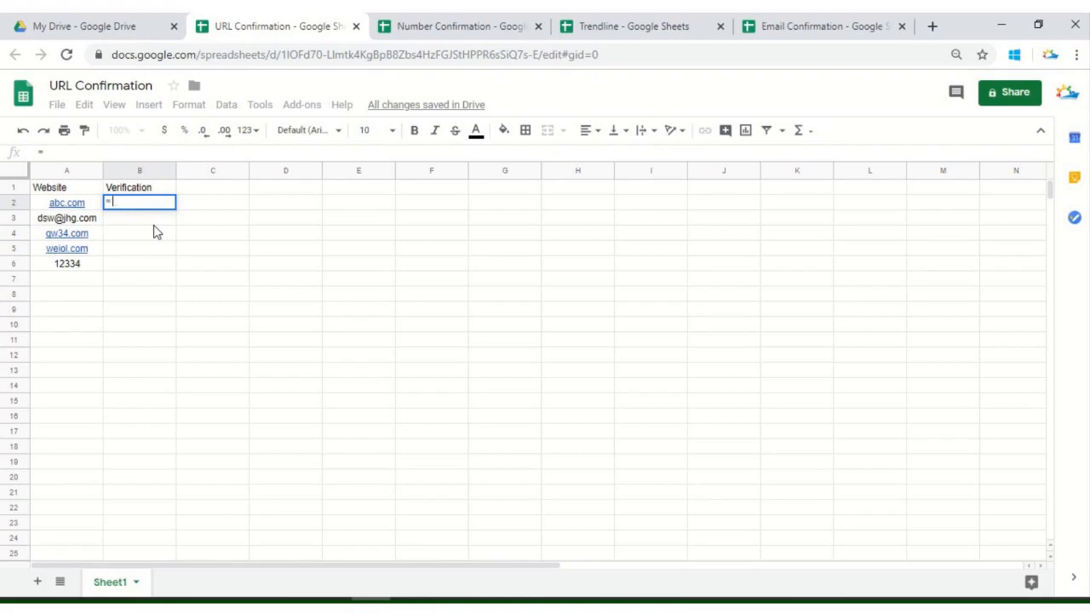
{"action": "type", "text": "i"}
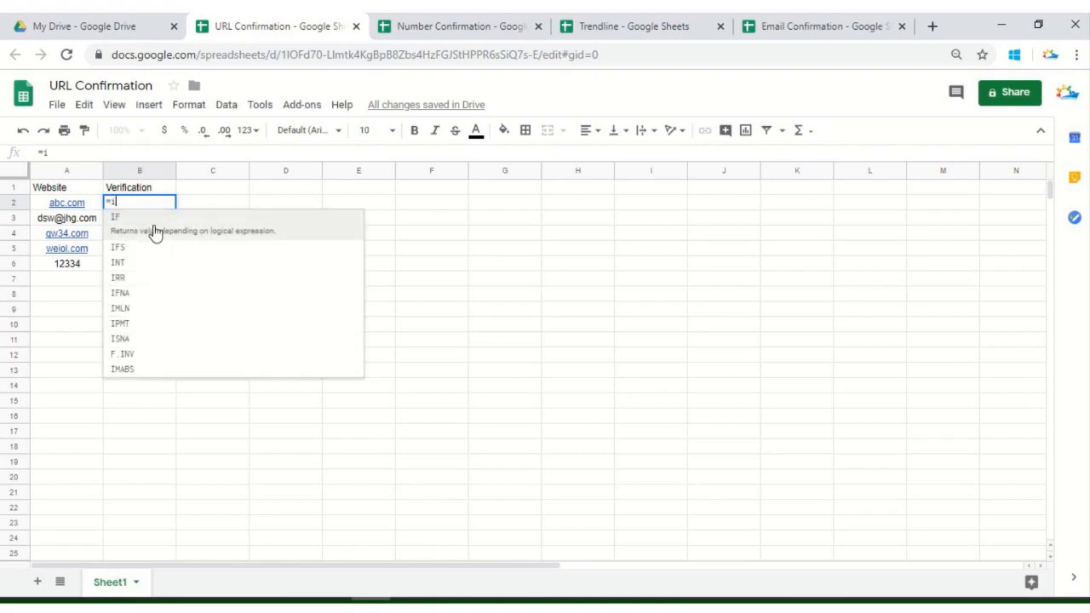
{"action": "type", "text": "su"}
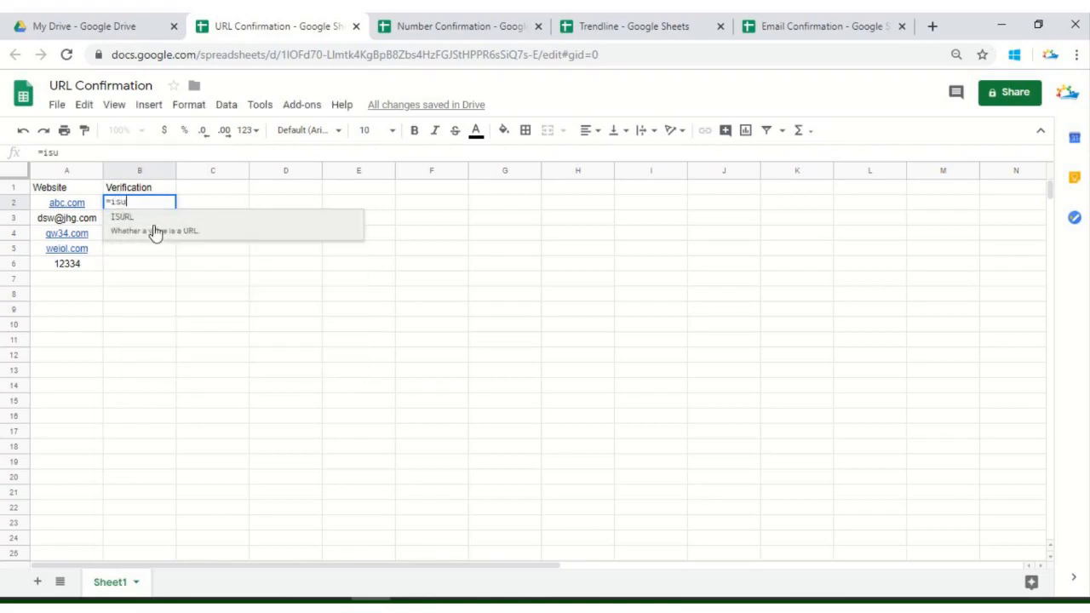
{"action": "type", "text": "rl"}
{"action": "left_click", "coordinate": [154, 231]}
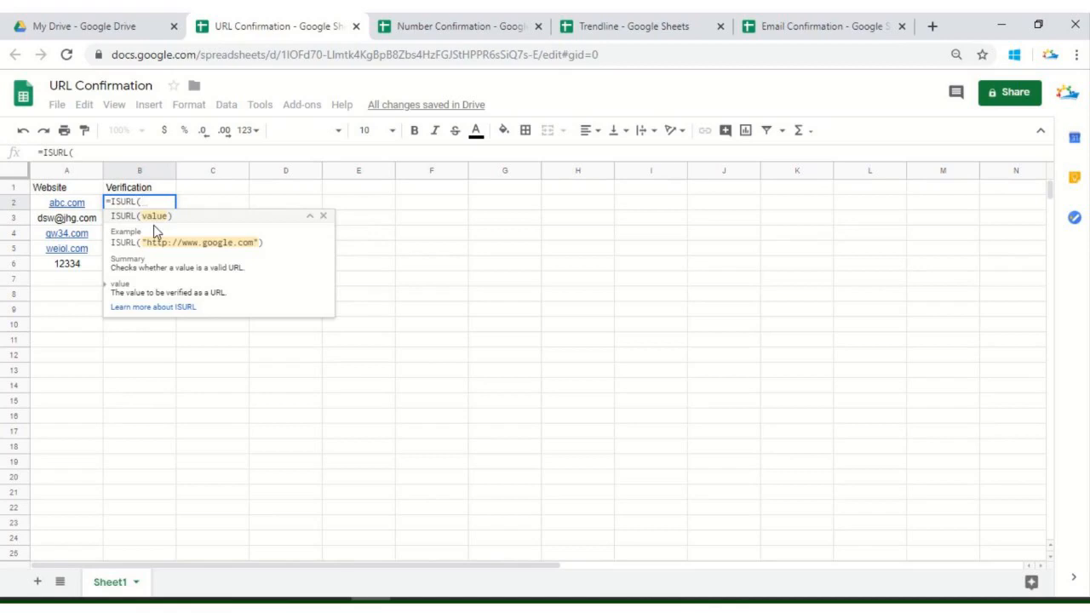
{"action": "left_click", "coordinate": [98, 206]}
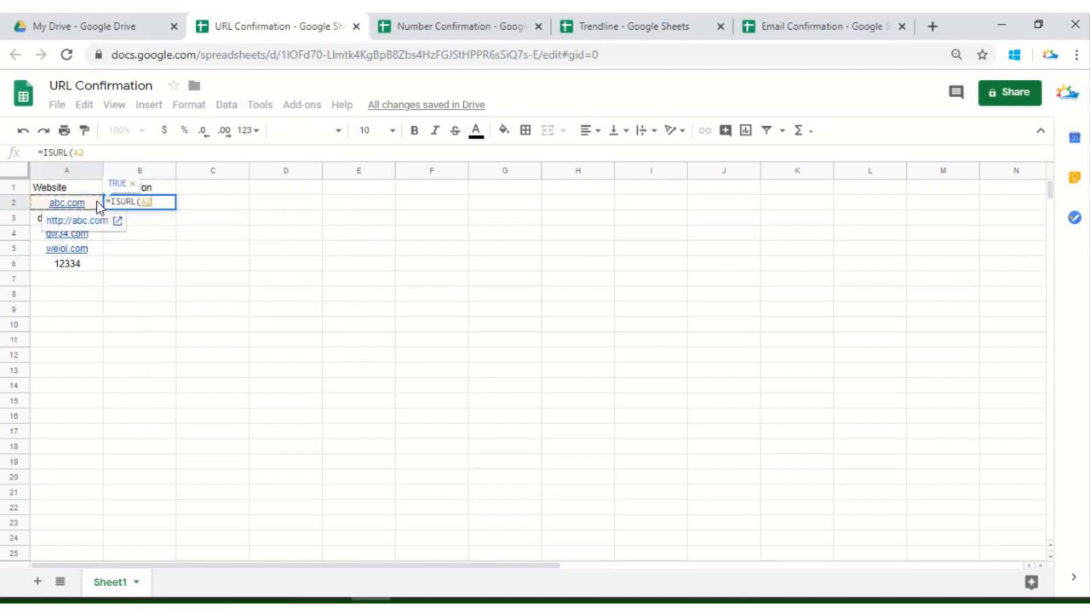
{"action": "type", "text": ")"}
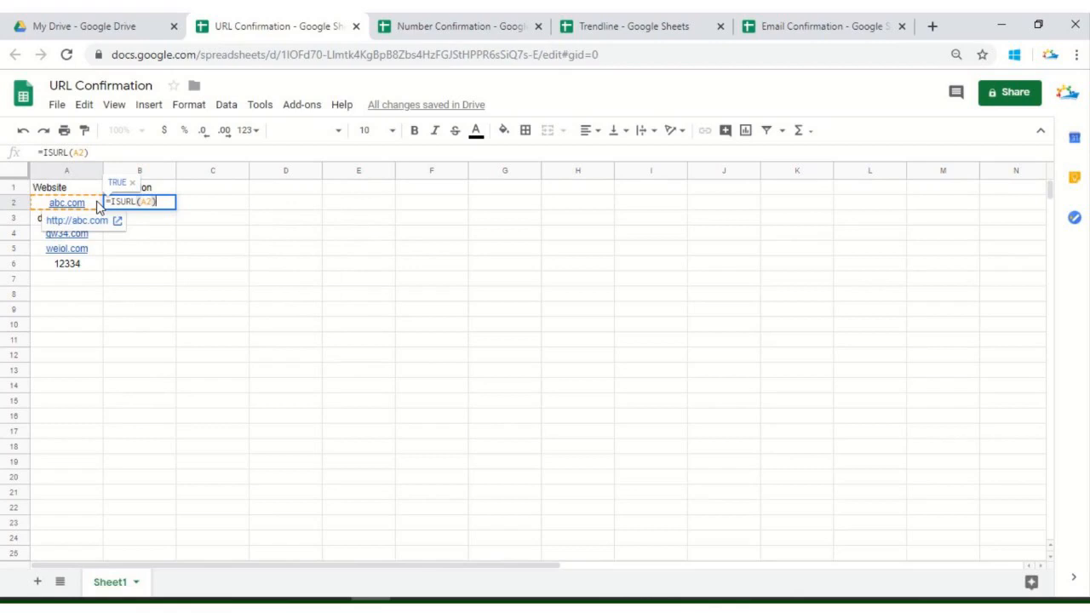
{"action": "key", "text": "Return"}
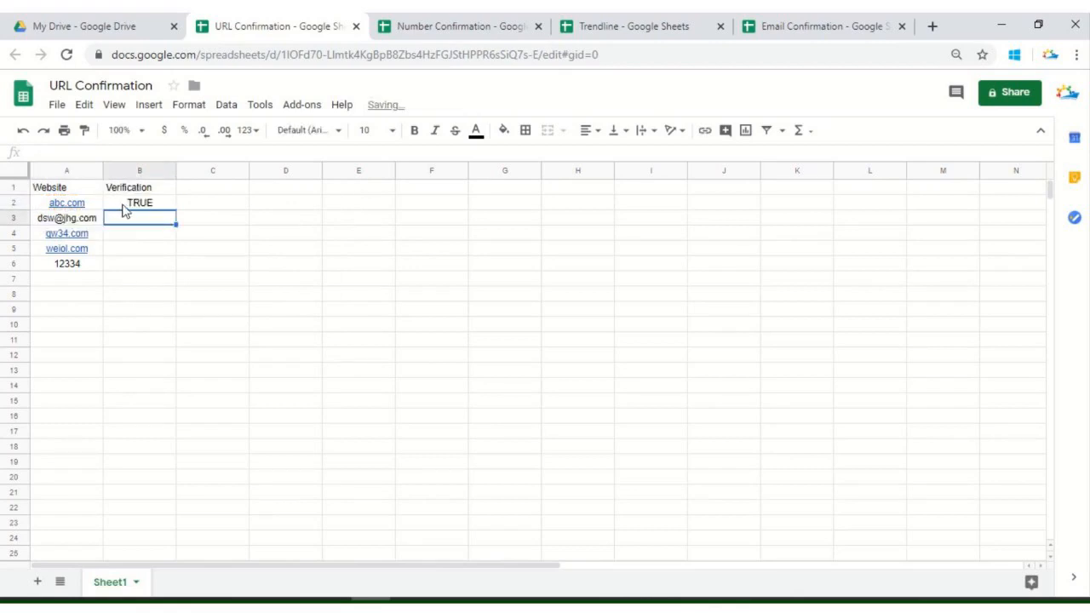
Fill the ISURL formula from B2 down through B6 to check the remaining website entries
{"action": "left_click", "coordinate": [123, 206]}
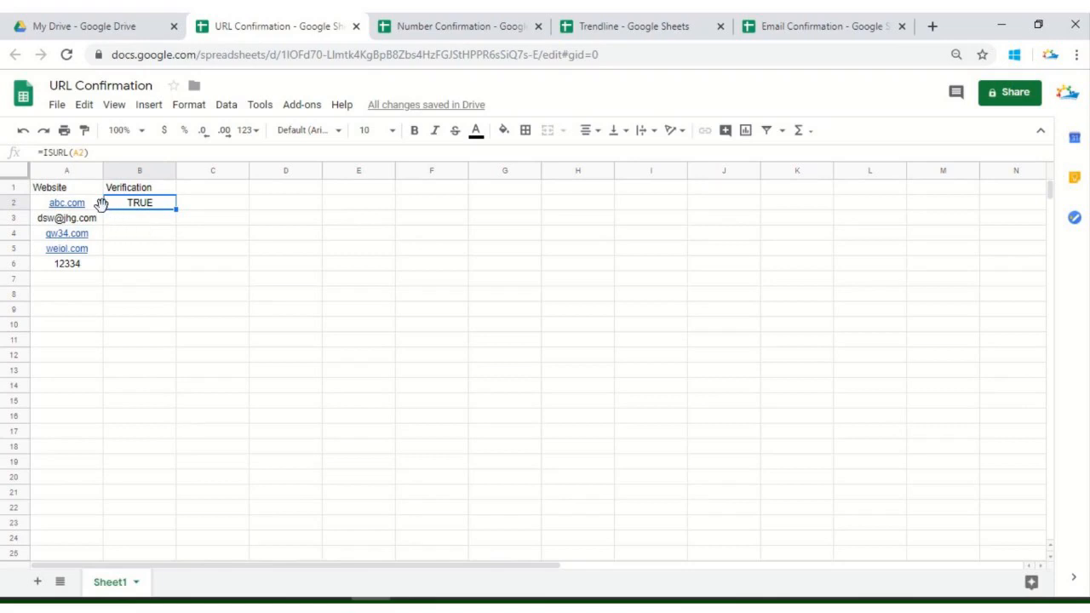
{"action": "mouse_move", "coordinate": [99, 211]}
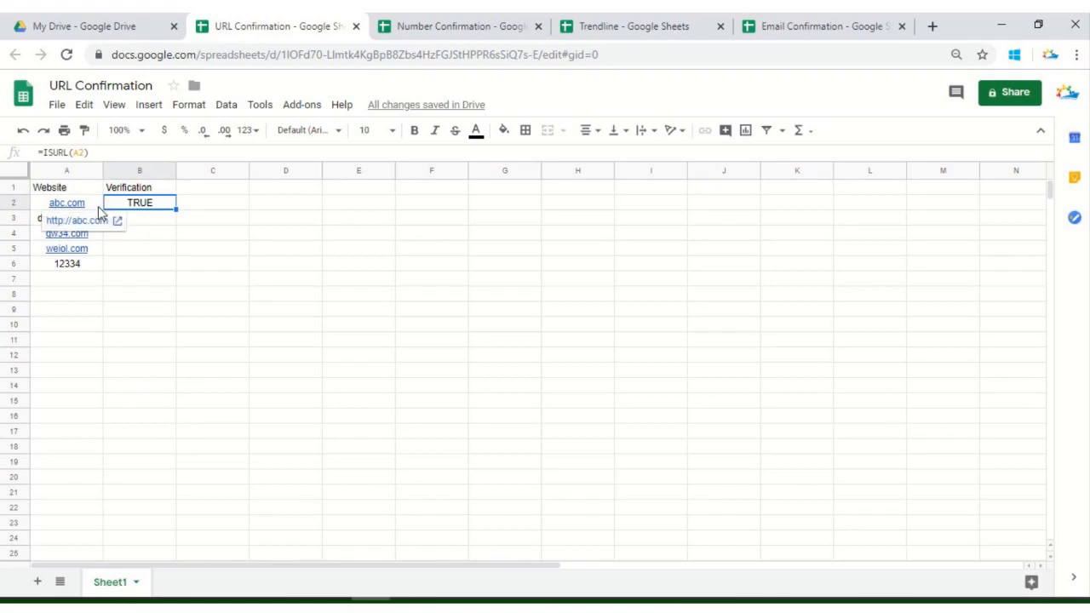
{"action": "left_click", "coordinate": [220, 207]}
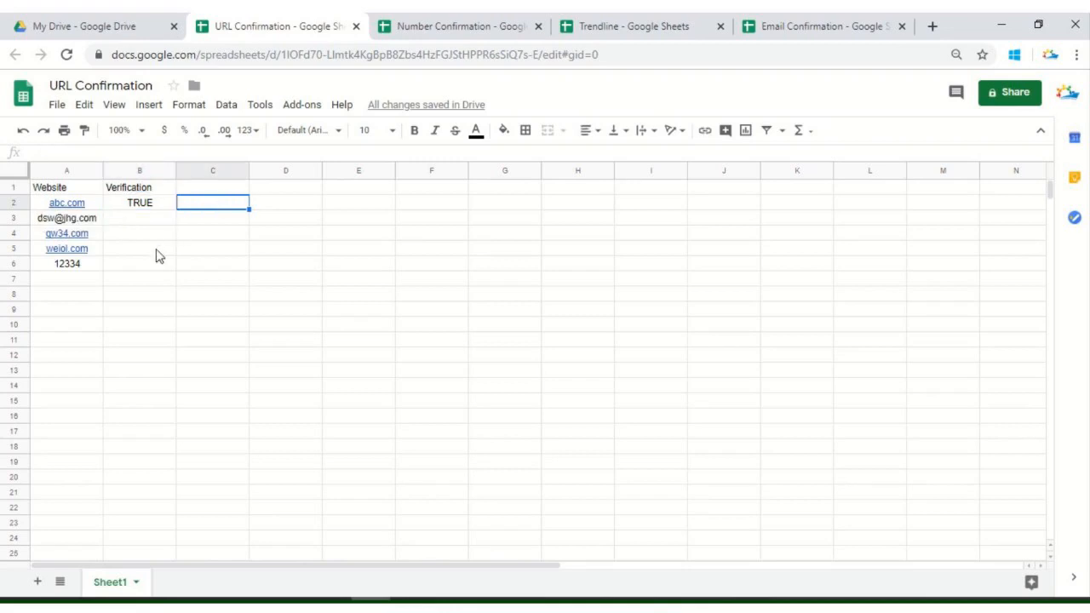
{"action": "left_click", "coordinate": [160, 208]}
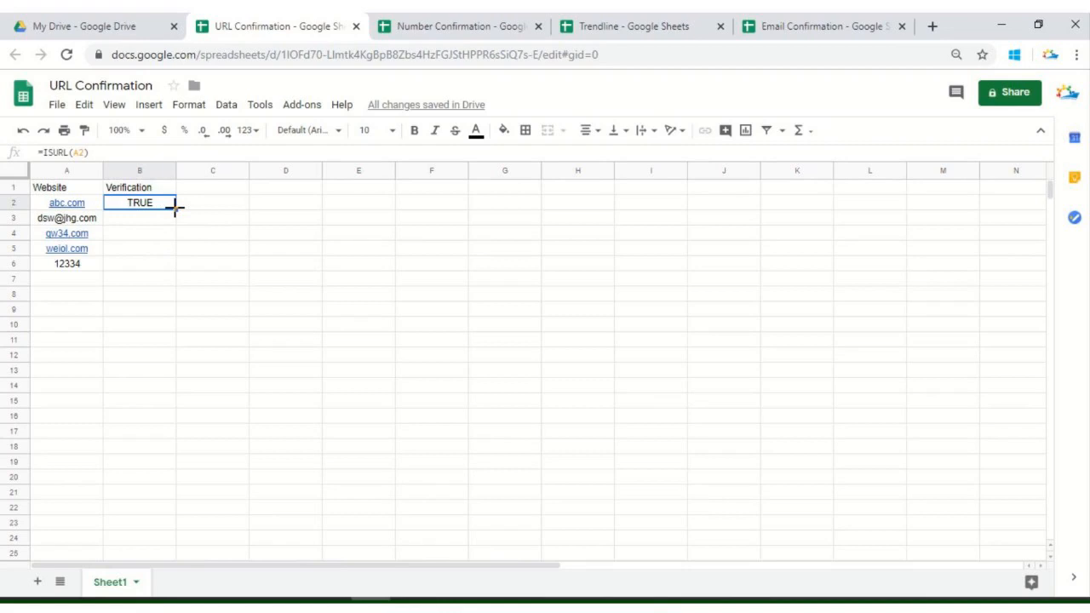
{"action": "left_click_drag", "start_coordinate": [175, 207], "coordinate": [167, 264]}
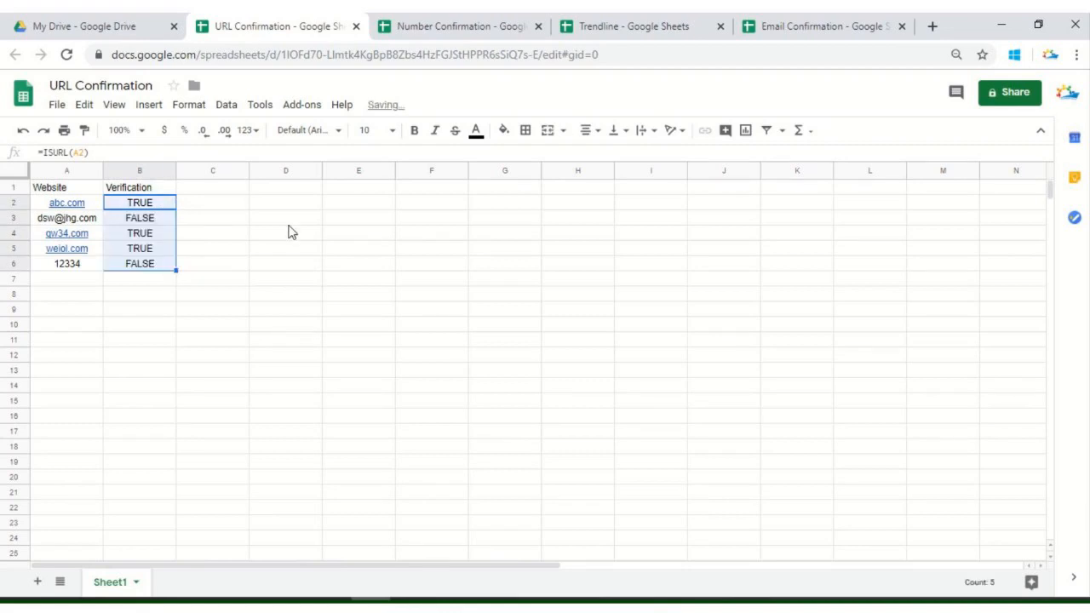
Examine the ISURL results in B2:B6 against the website entries, including the e-mail address in A3 and the number in A6
{"action": "left_click", "coordinate": [163, 236]}
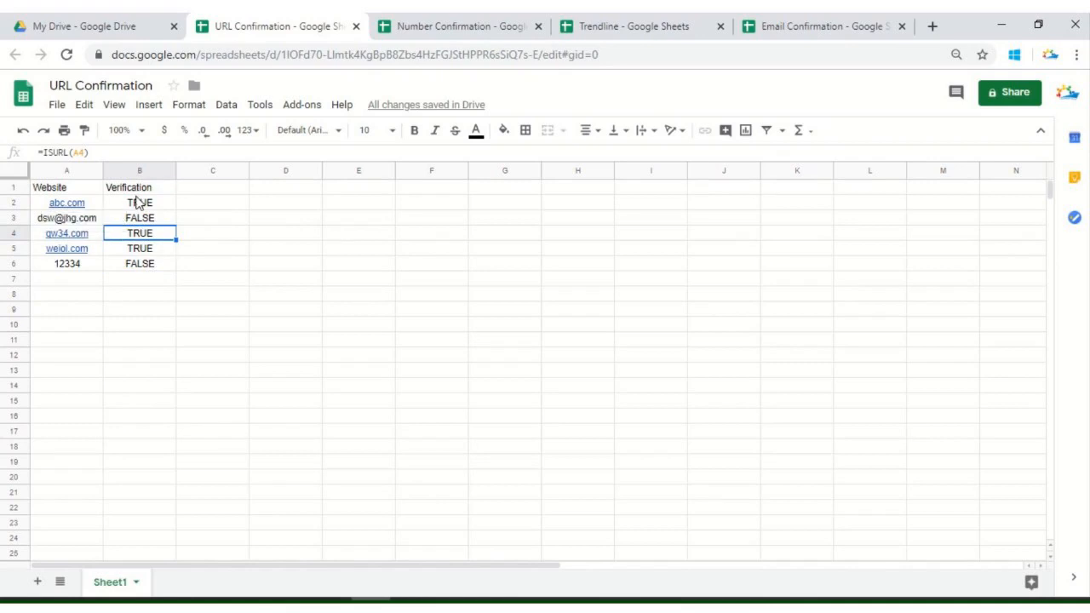
{"action": "left_click", "coordinate": [137, 194]}
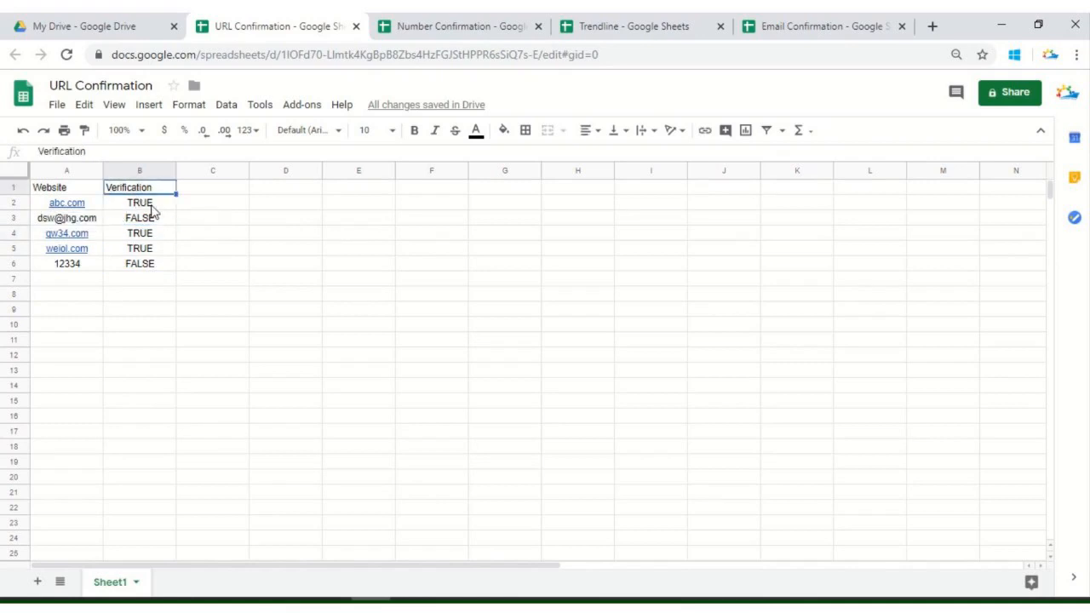
{"action": "left_click", "coordinate": [143, 209]}
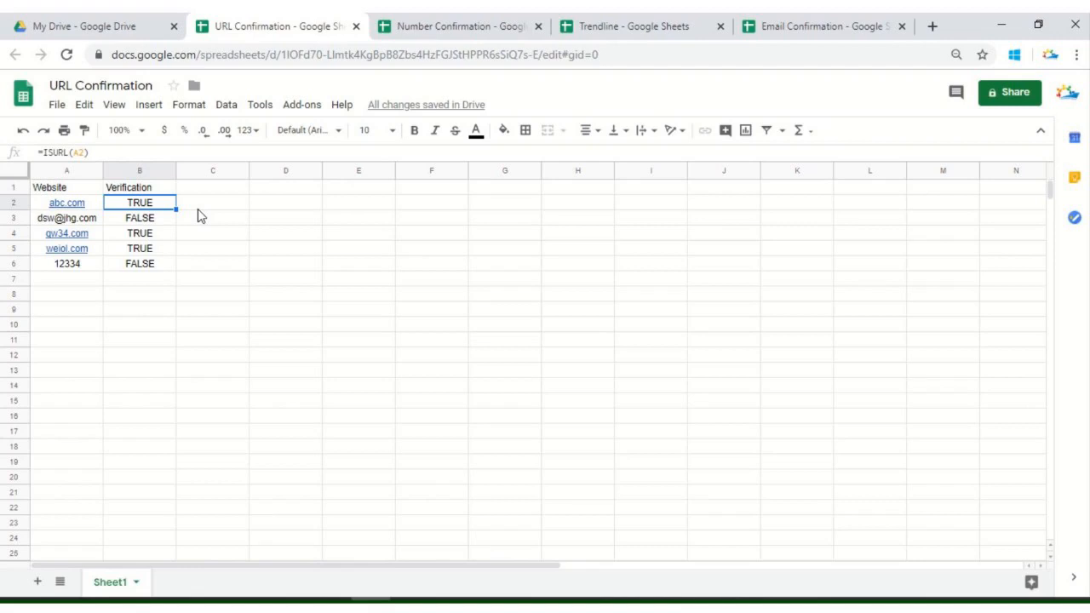
{"action": "left_click", "coordinate": [76, 223]}
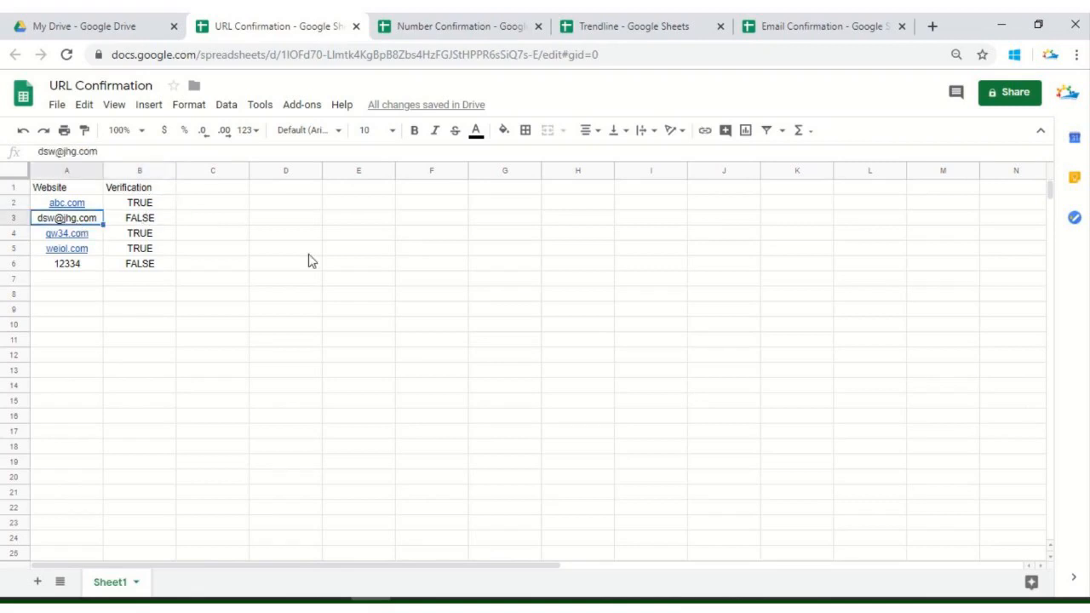
{"action": "left_click", "coordinate": [156, 218]}
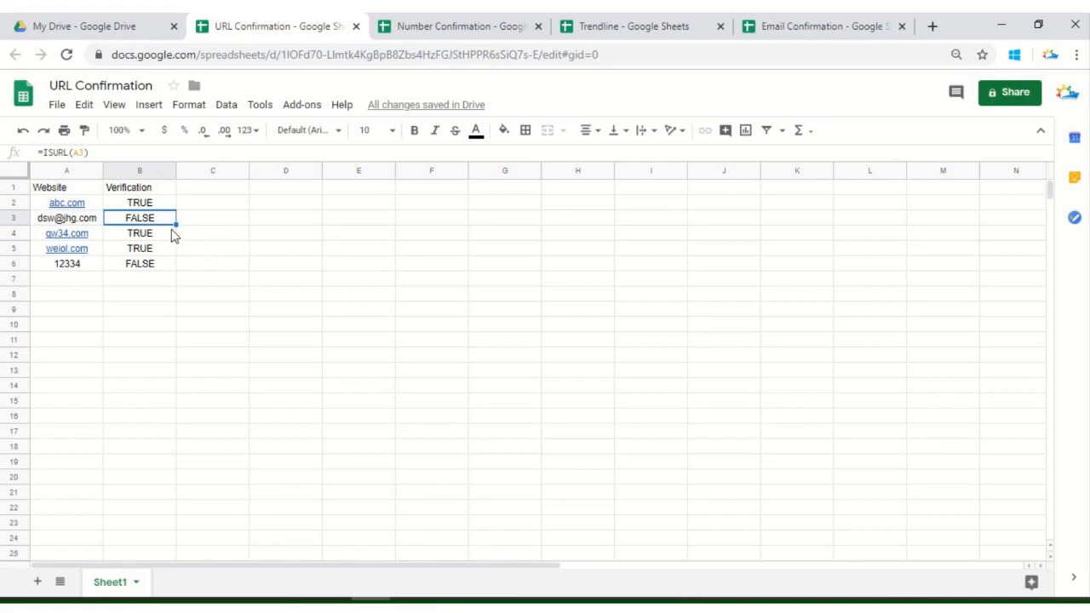
{"action": "left_click", "coordinate": [74, 267]}
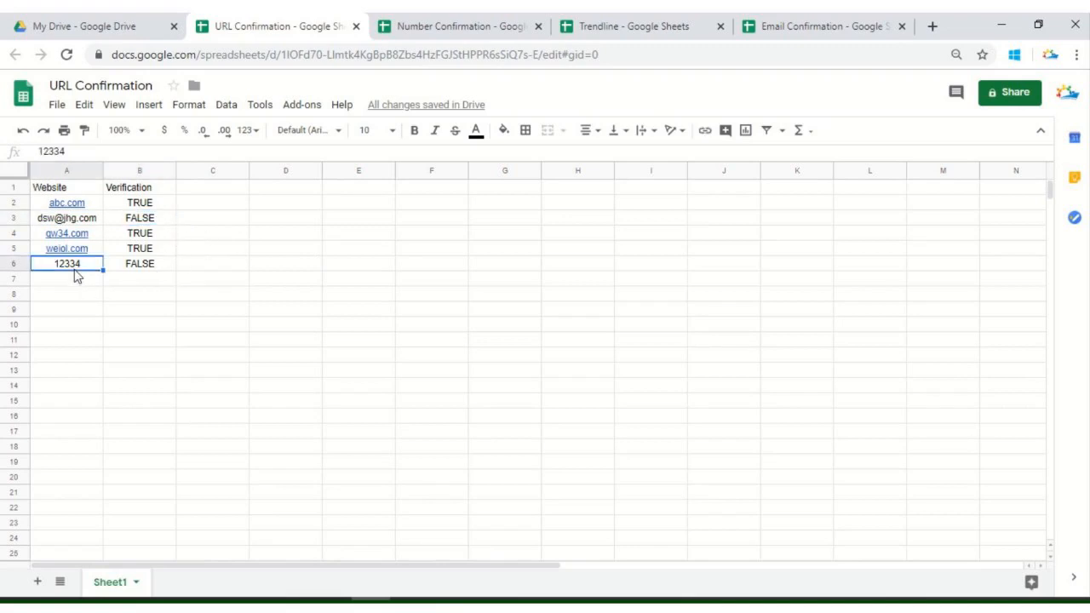
{"action": "left_click", "coordinate": [158, 267]}
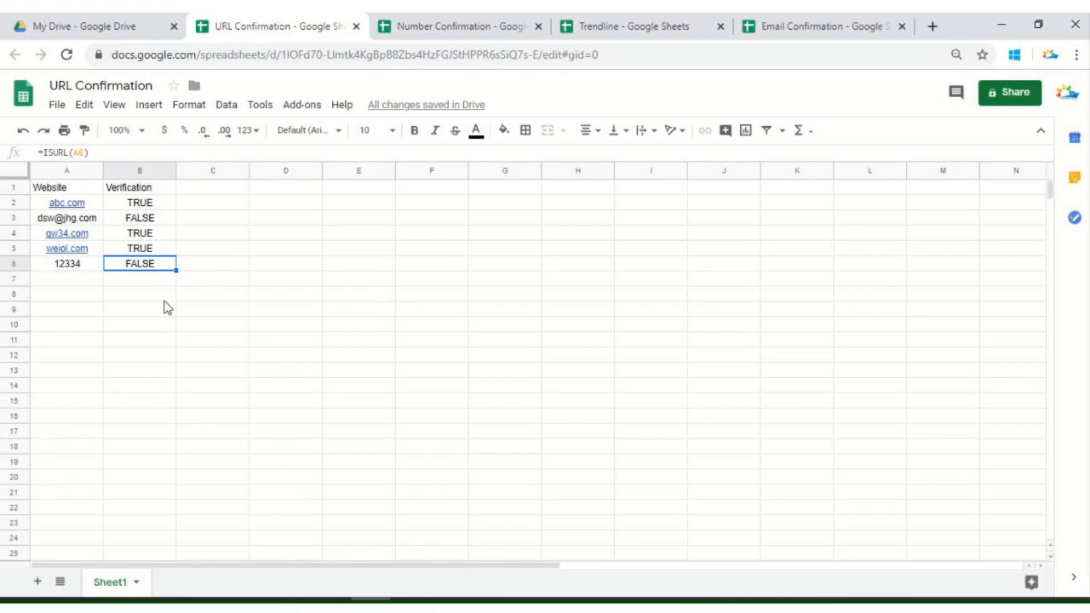
{"action": "left_click", "coordinate": [162, 206]}
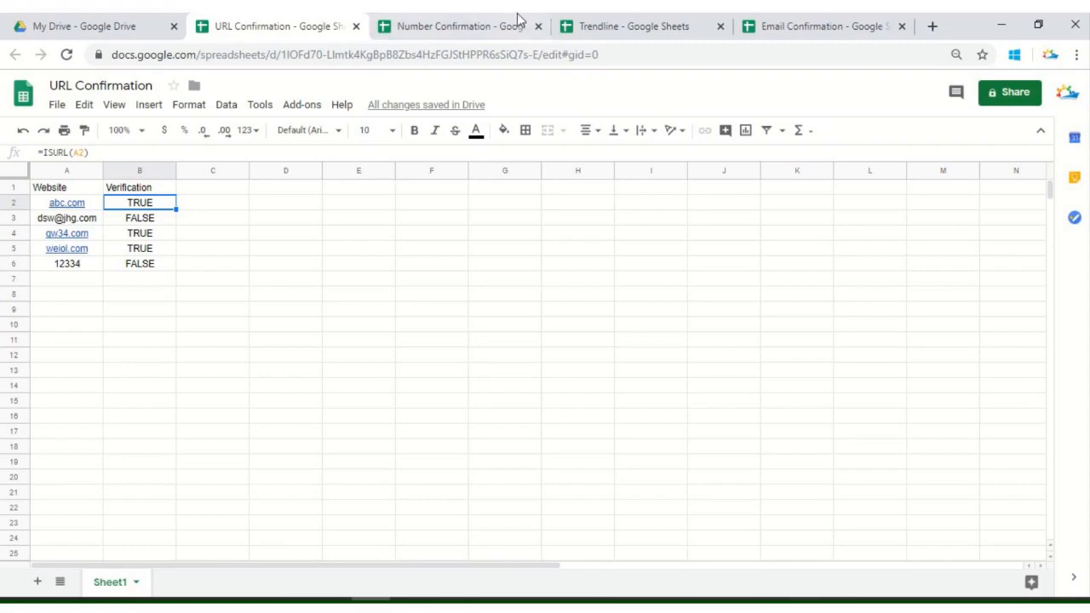
{"action": "mouse_move", "coordinate": [523, 42]}
{"action": "left_click", "coordinate": [486, 51]}
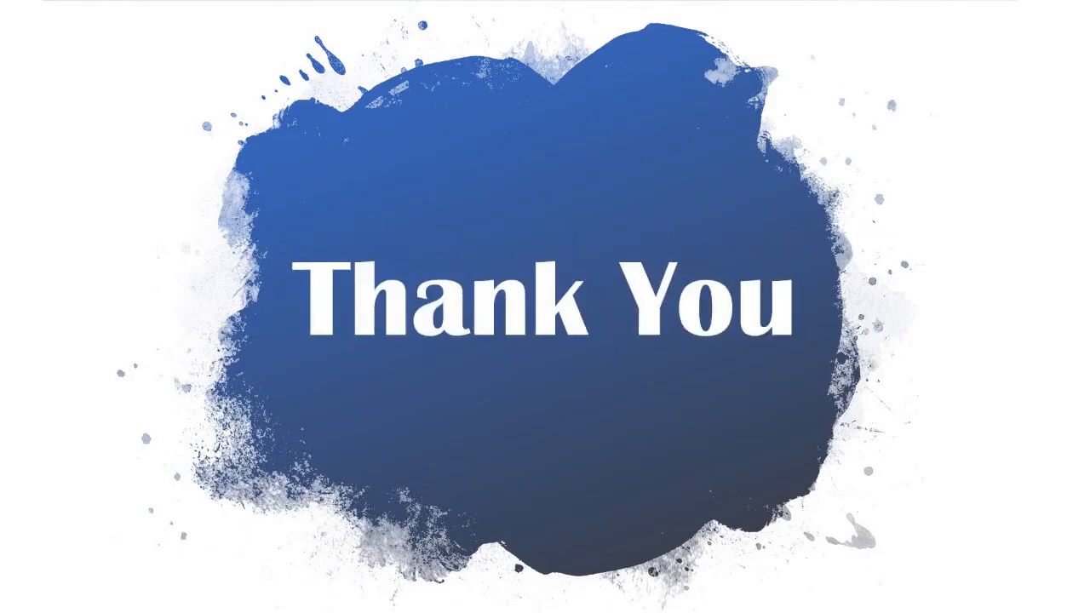